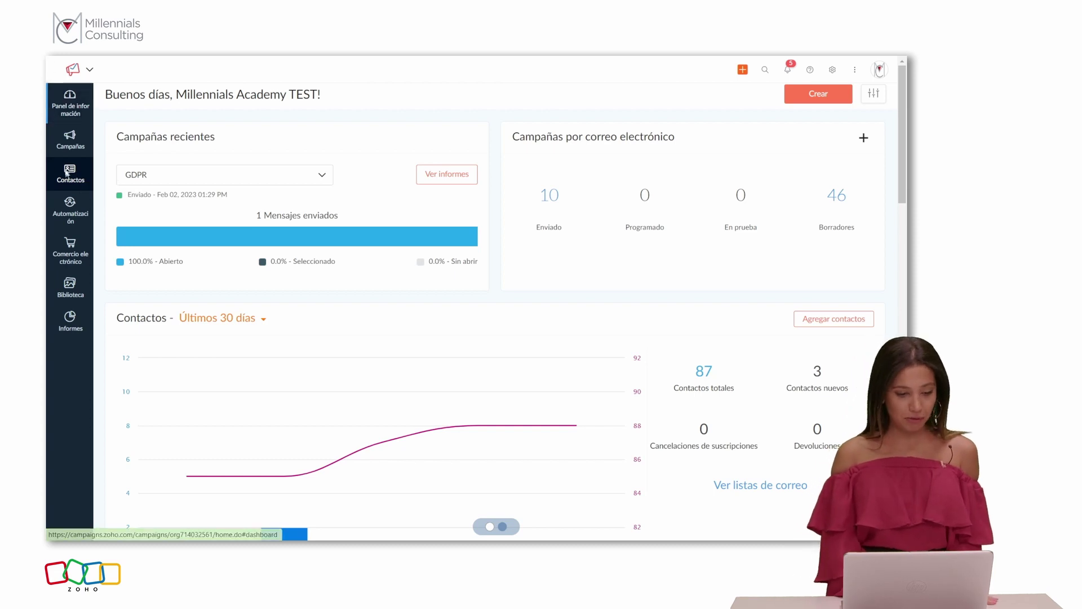
Step: Open the contacts' synchronization services and start a new Zoho CRM synchronization
mouse_move(69, 179)
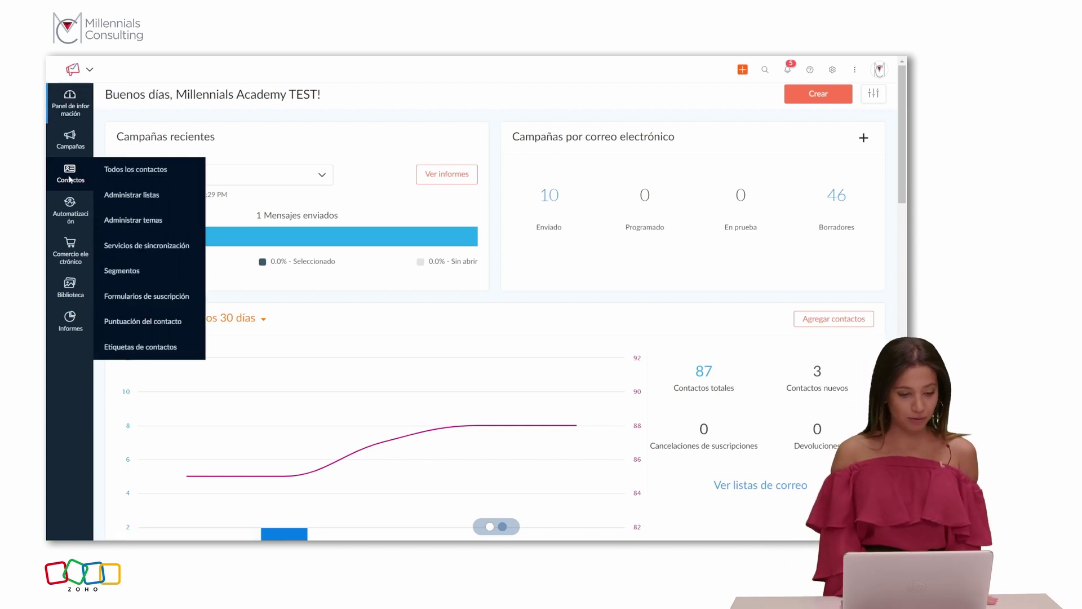
click(186, 248)
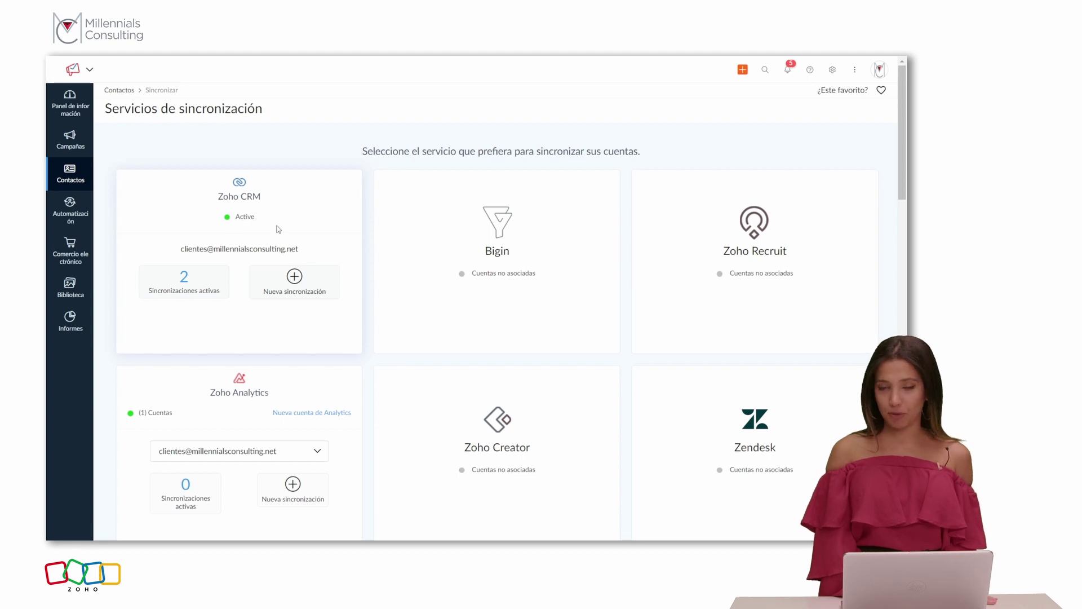
drag(277, 229, 219, 229)
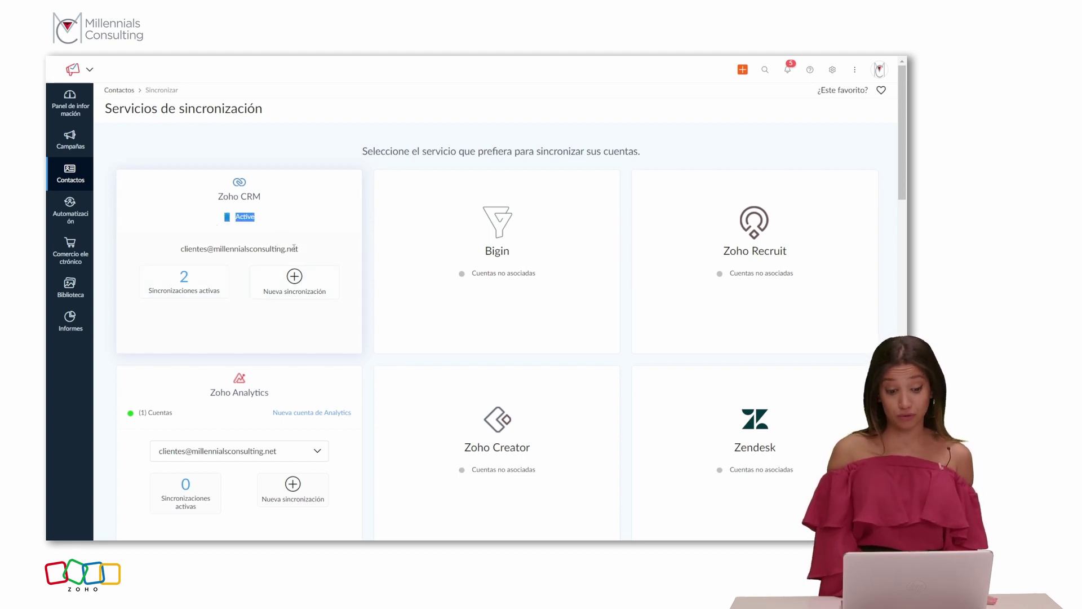
click(274, 293)
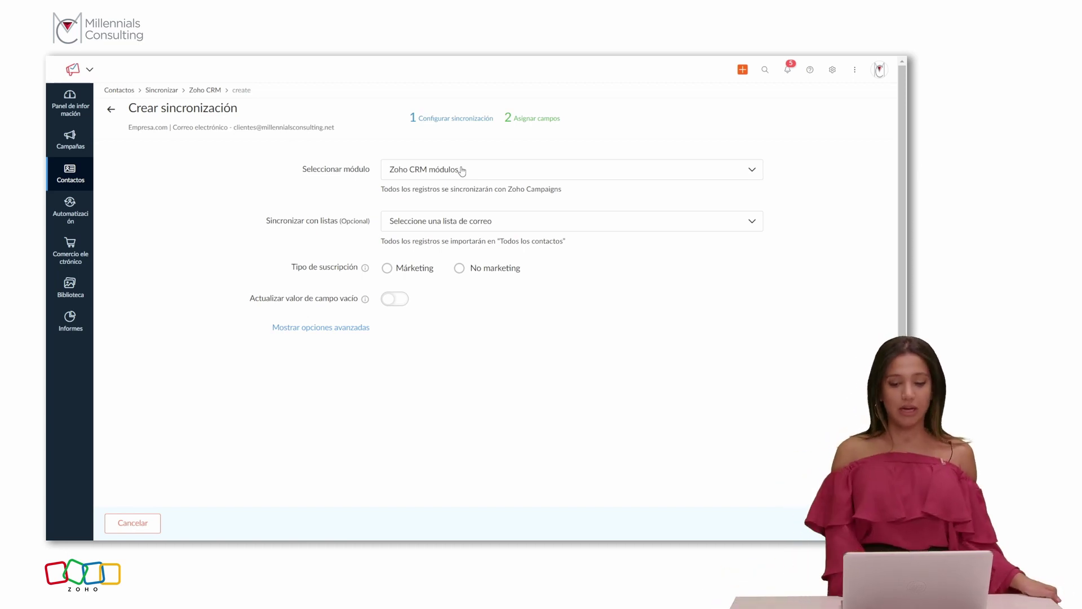
Step: Browse the Zoho CRM modules that can be chosen for the new synchronization
click(462, 170)
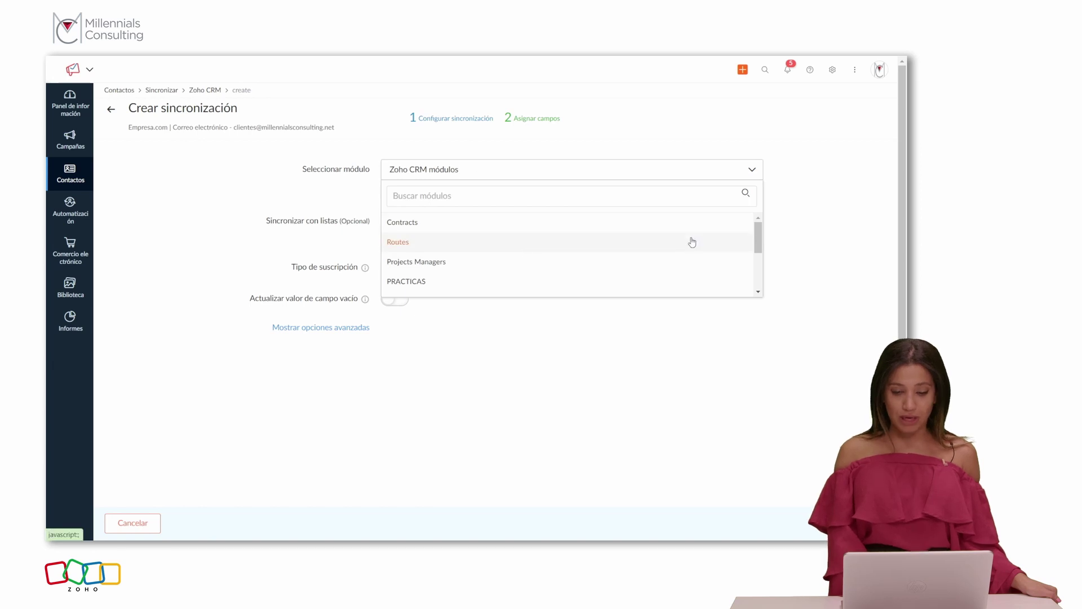
drag(759, 243, 770, 219)
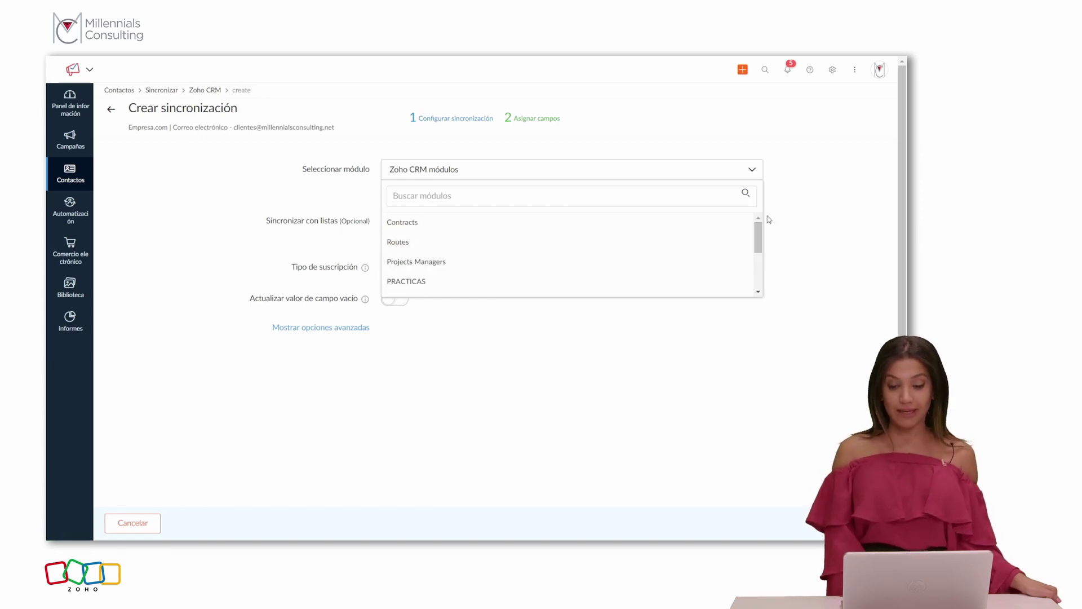
click(850, 112)
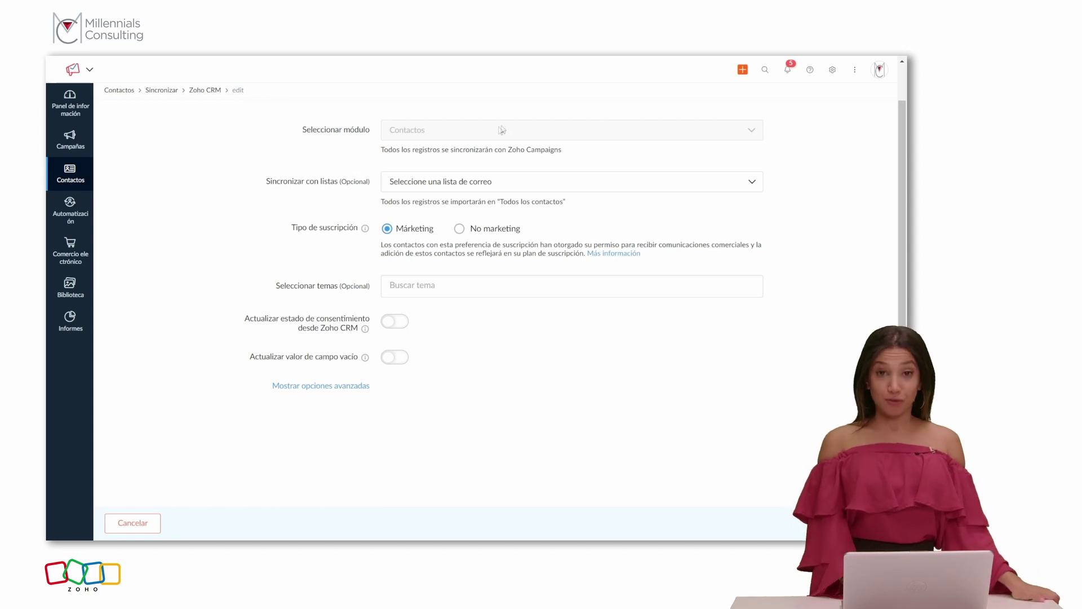
Step: Create a mailing list named "test formación" as the list the Contactos module synchronizes with
click(434, 183)
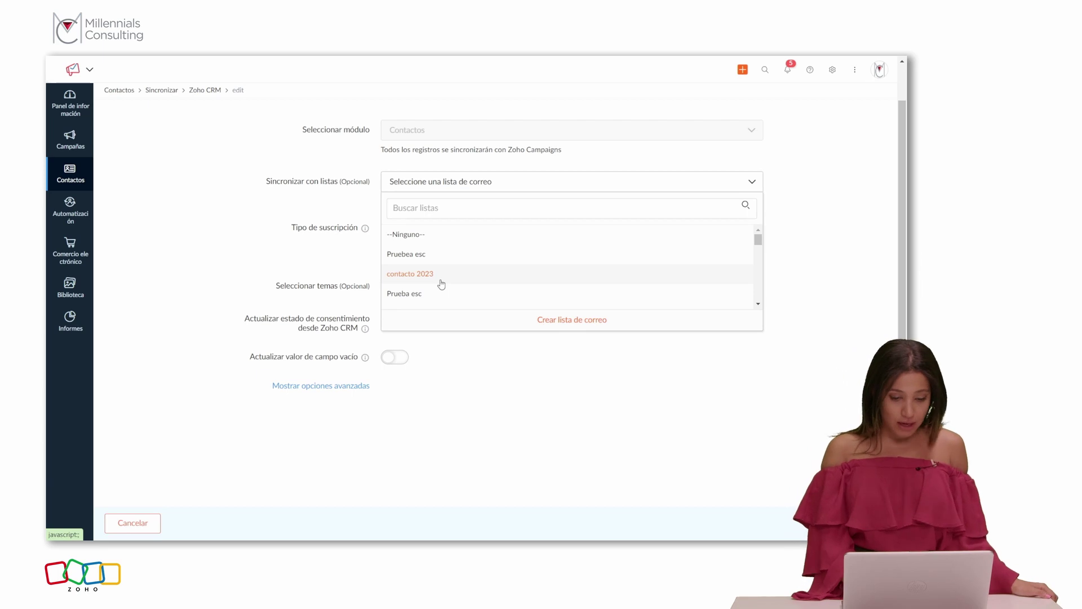
click(556, 324)
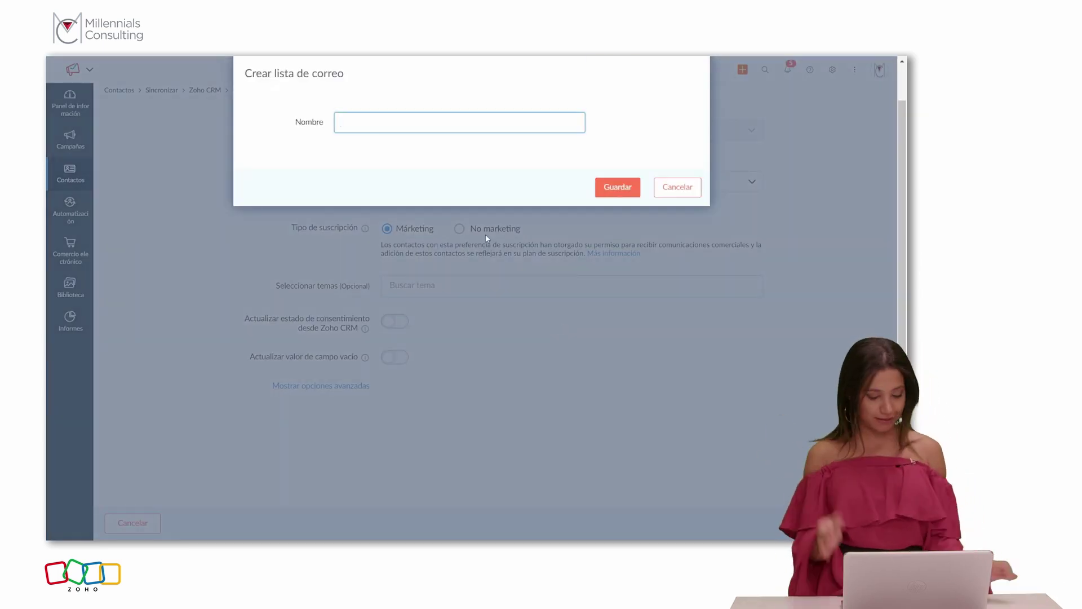
text(test form)
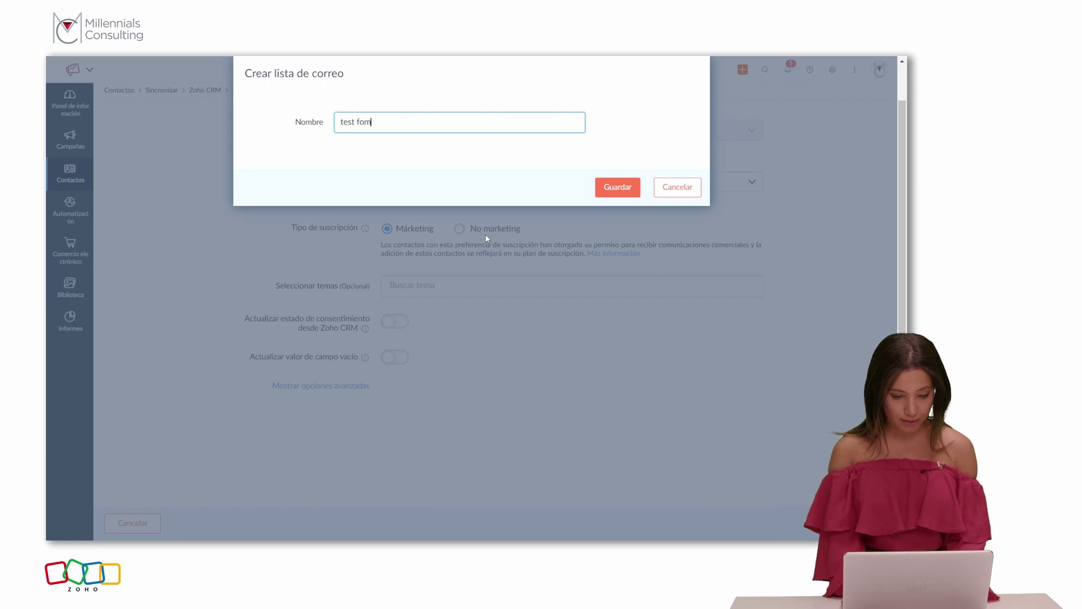
text(ación)
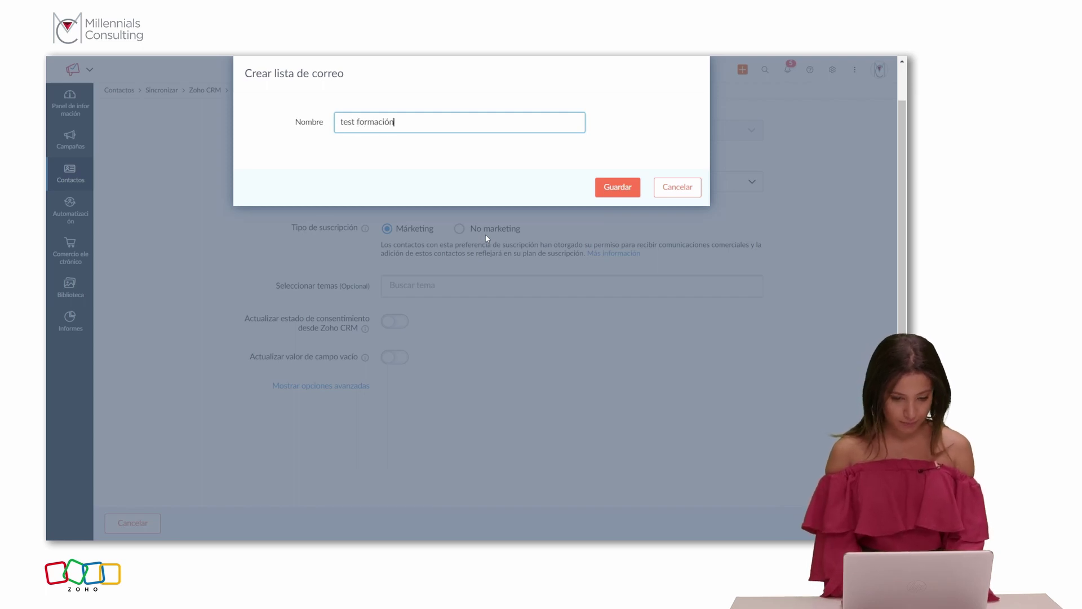
click(632, 191)
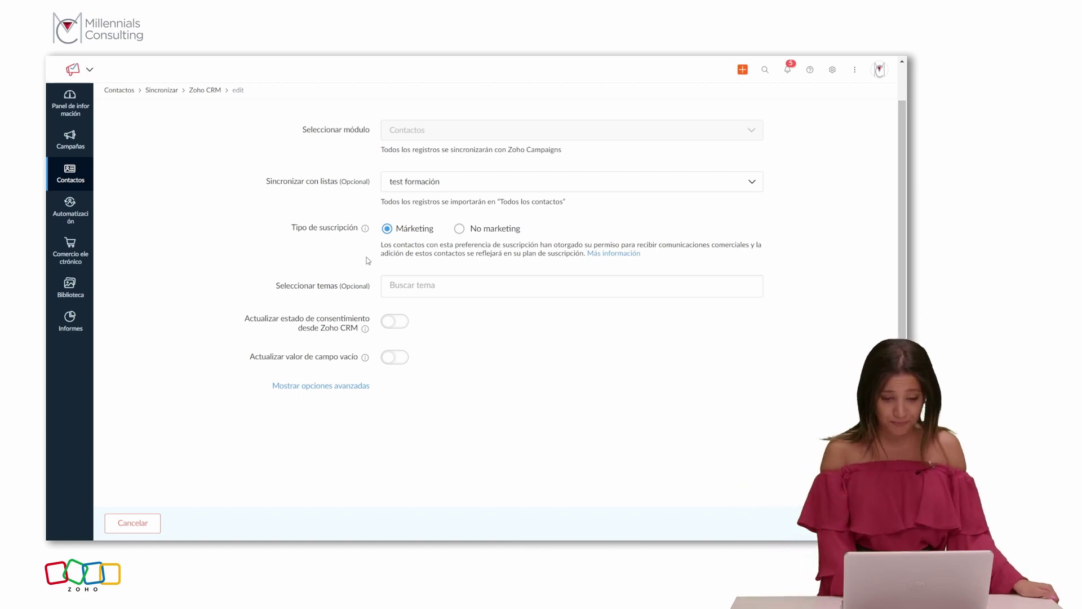
Step: Assign the topic "Tema de prueba" to the marketing contacts of this synchronization
click(539, 283)
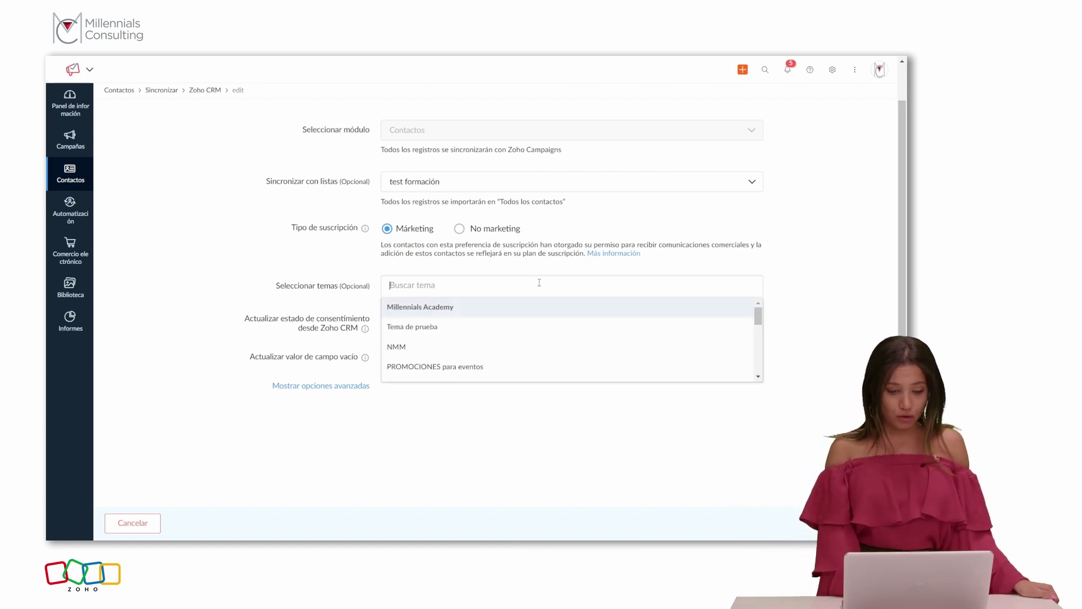
click(395, 470)
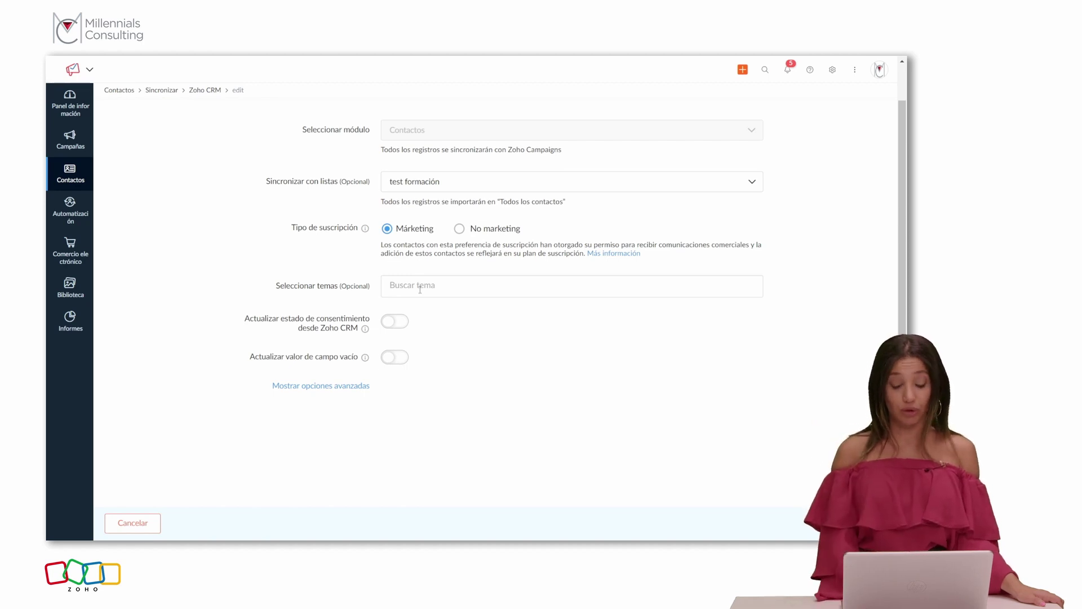
click(420, 290)
click(417, 327)
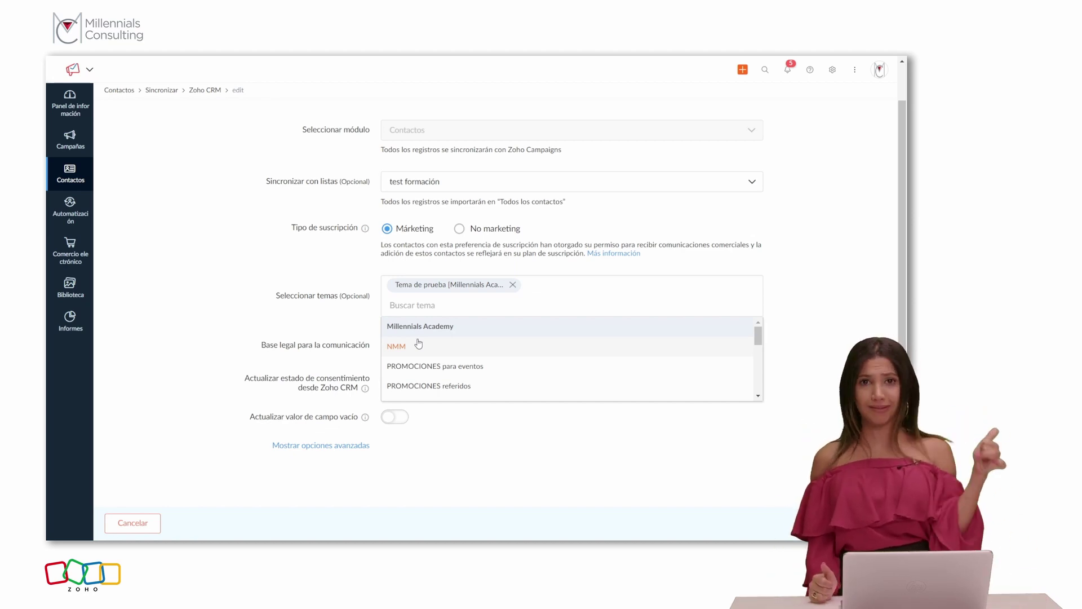
click(266, 314)
Step: Set the legal basis for communication to Consentimiento
click(474, 356)
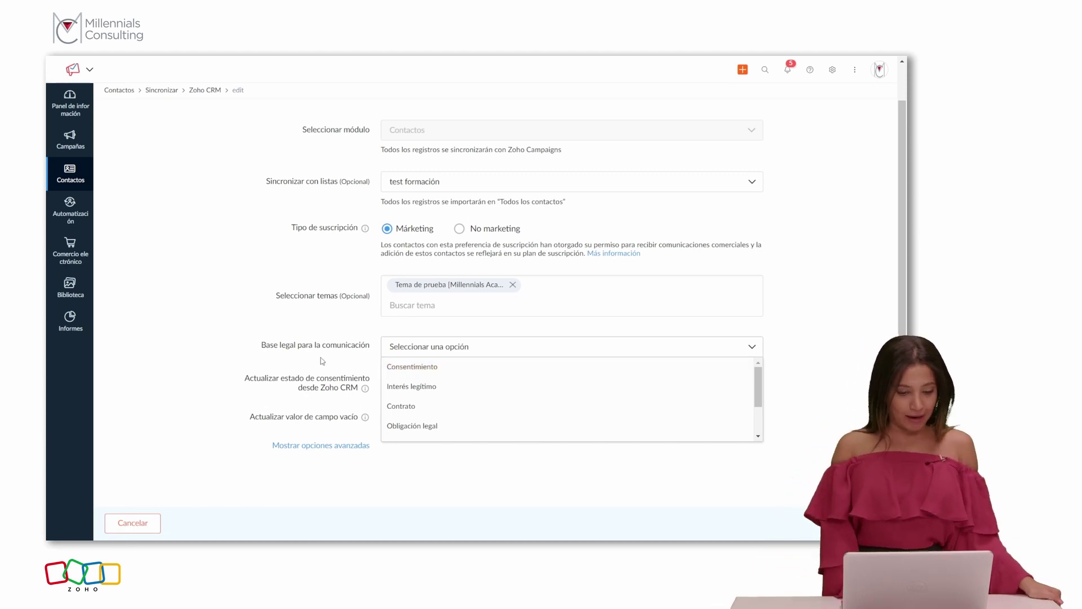
right_click(759, 390)
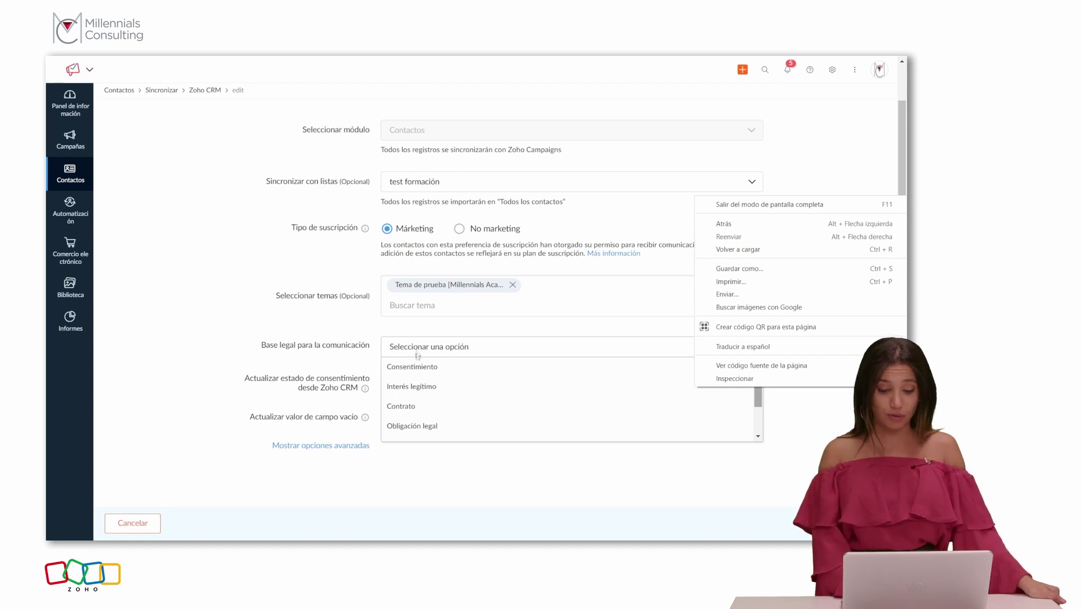
click(436, 367)
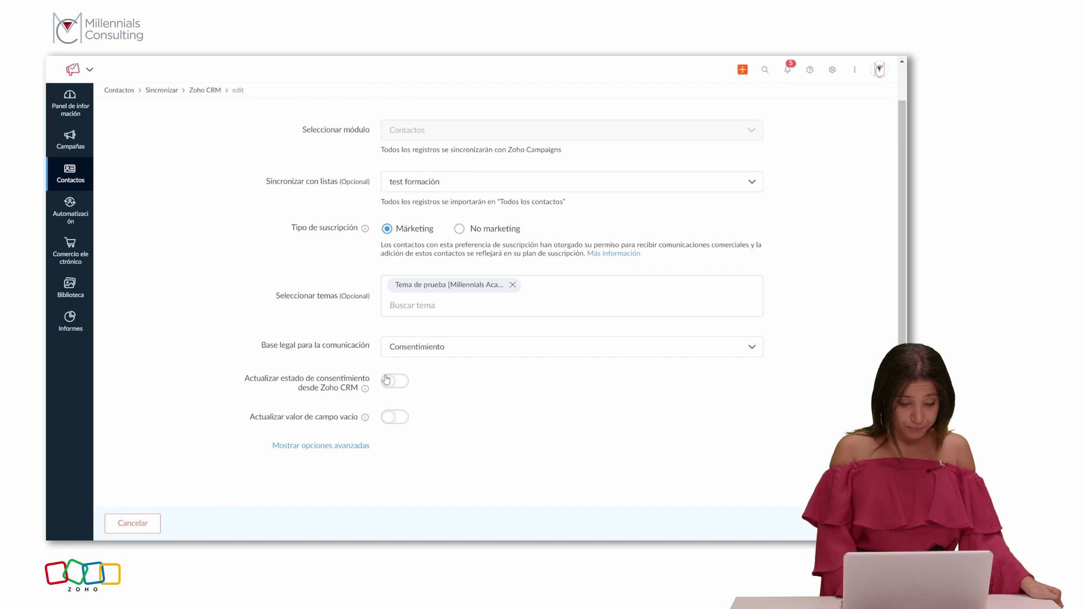
Step: Enable updating the consent status from Zoho CRM, accepting its notice, and enable updating empty field values
mouse_move(367, 396)
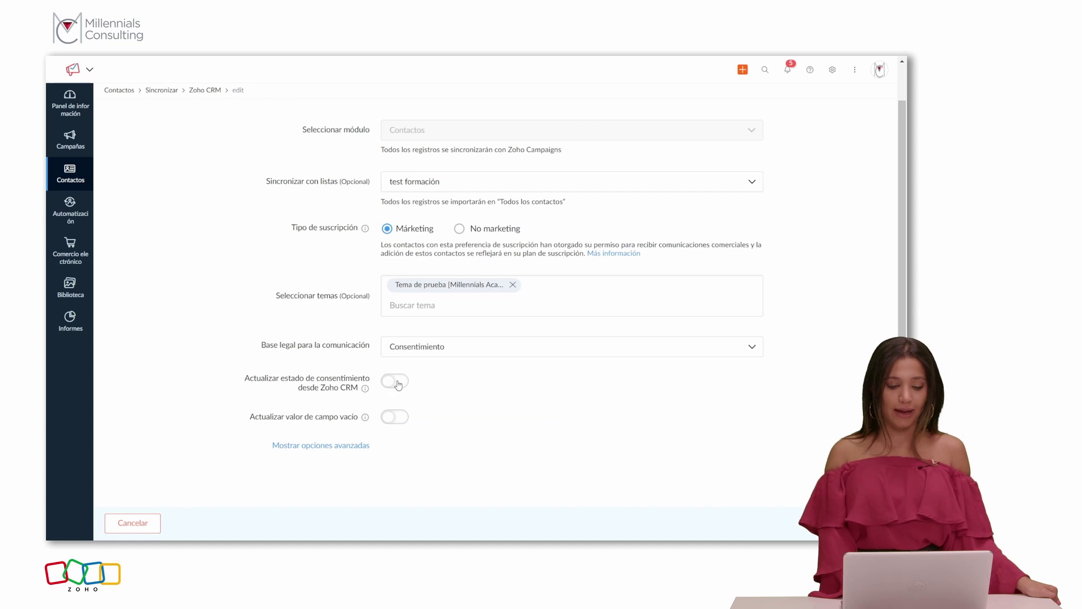
click(398, 383)
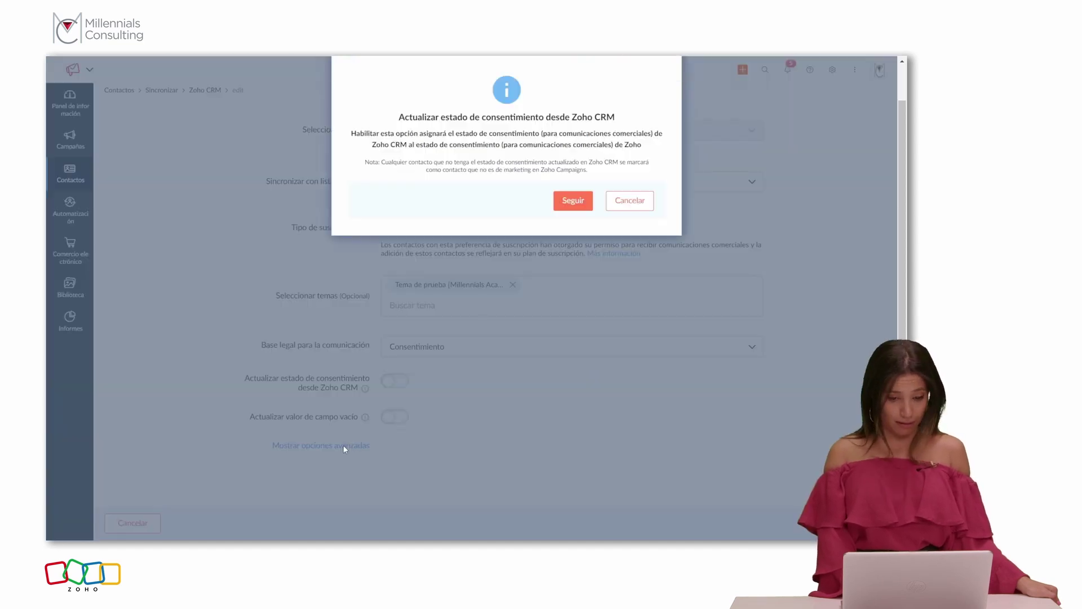
click(572, 203)
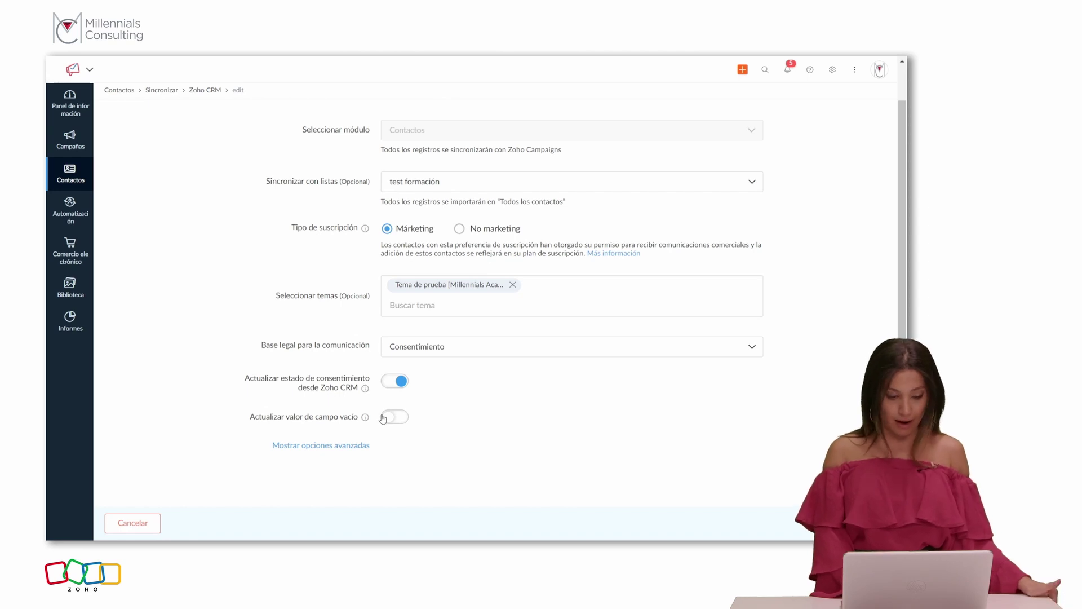
mouse_move(365, 417)
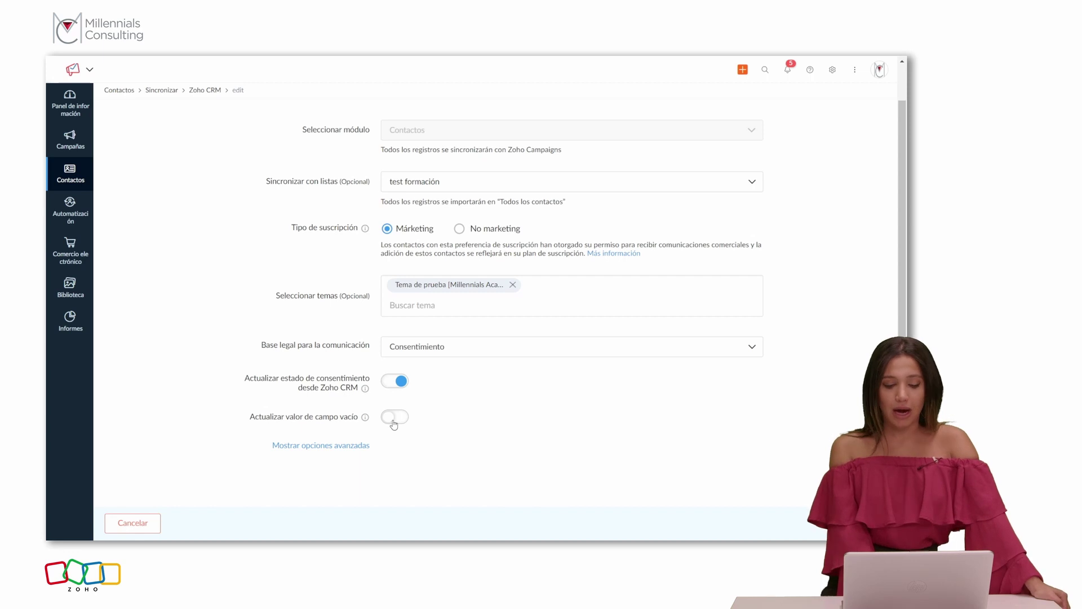
click(394, 420)
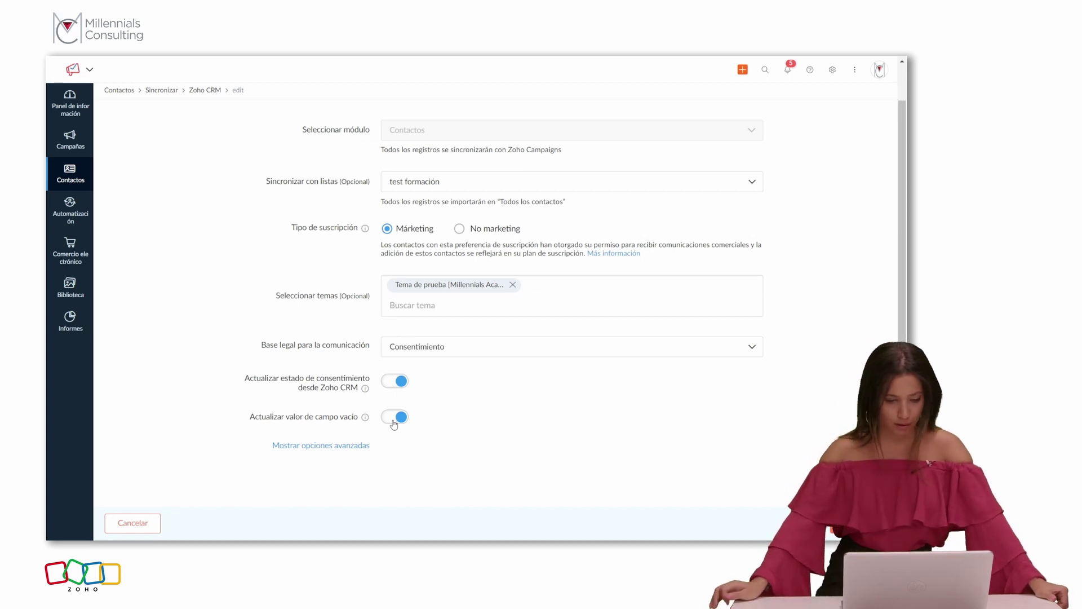
Step: Show the advanced synchronization options and read the explanations for excluding non-participating contacts and removing Zoho CRM opt-out records
click(348, 448)
scroll(568, 307, down, 1)
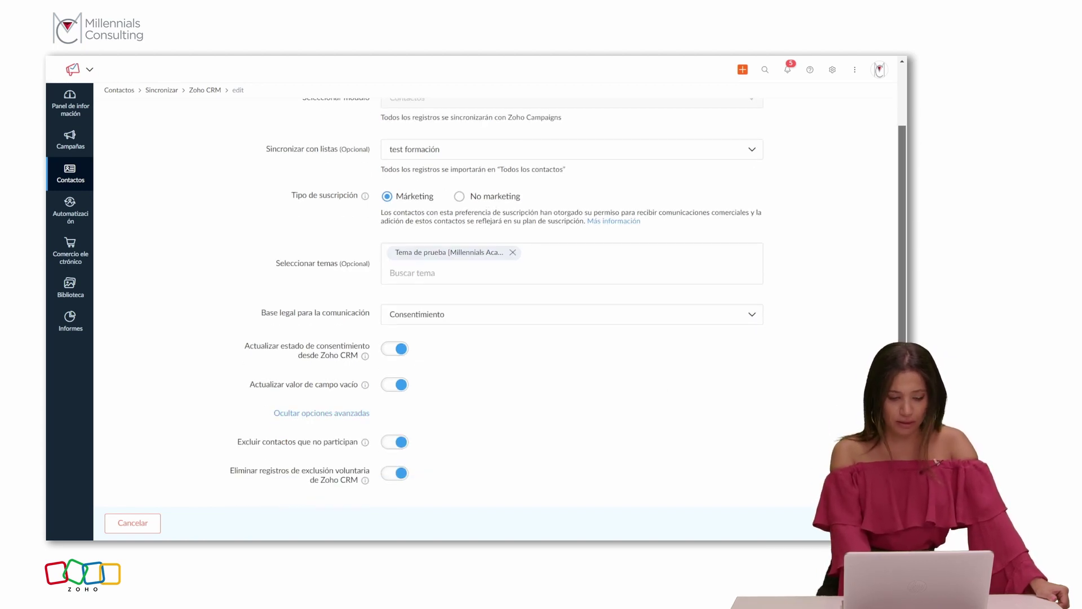
scroll(568, 308, up, 1)
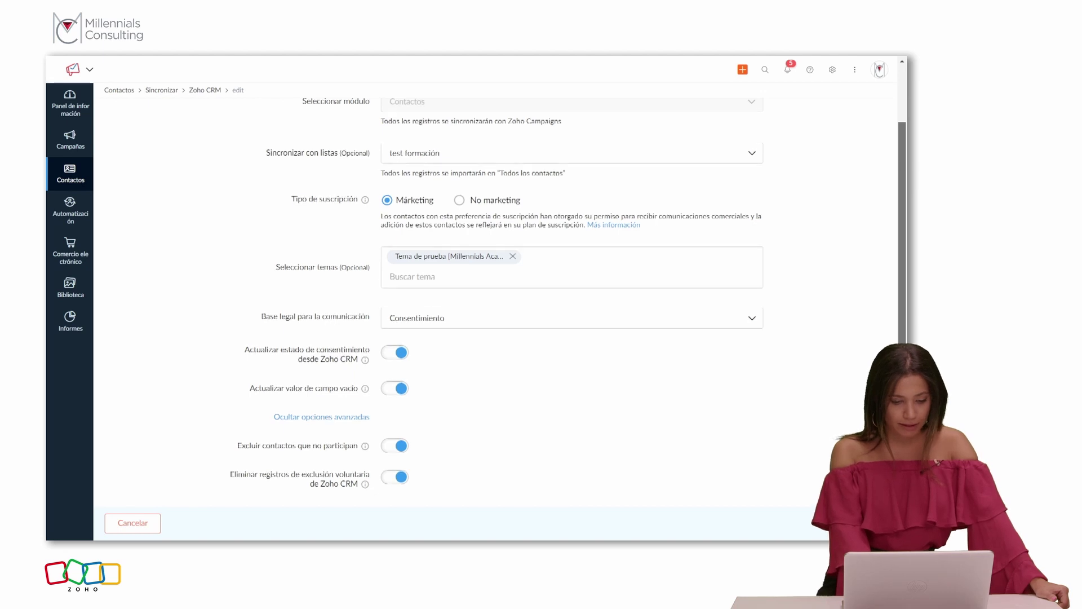
scroll(568, 308, up, 1)
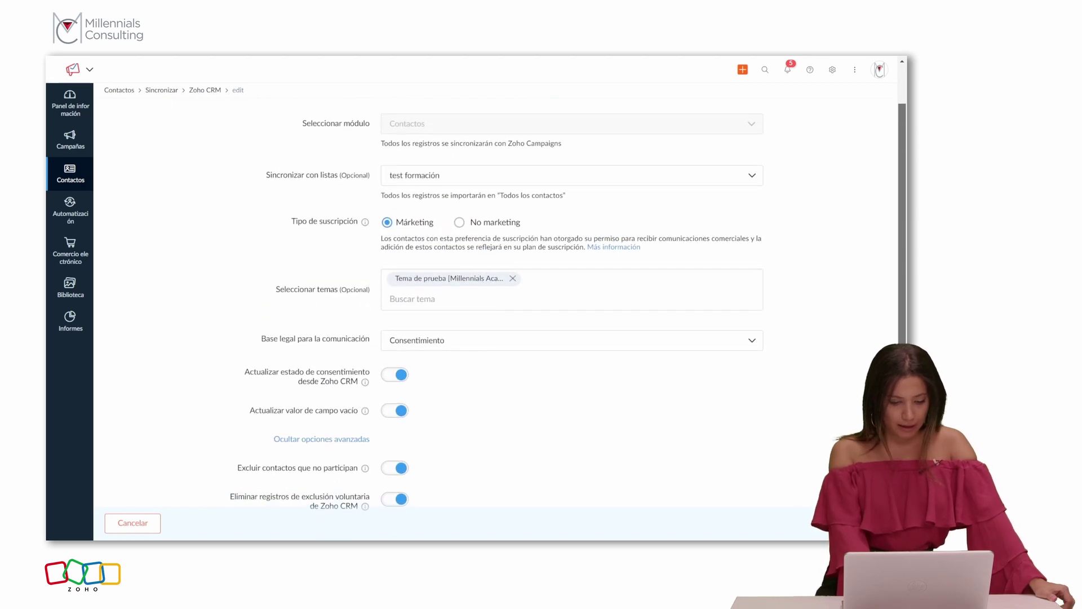
scroll(569, 308, down, 1)
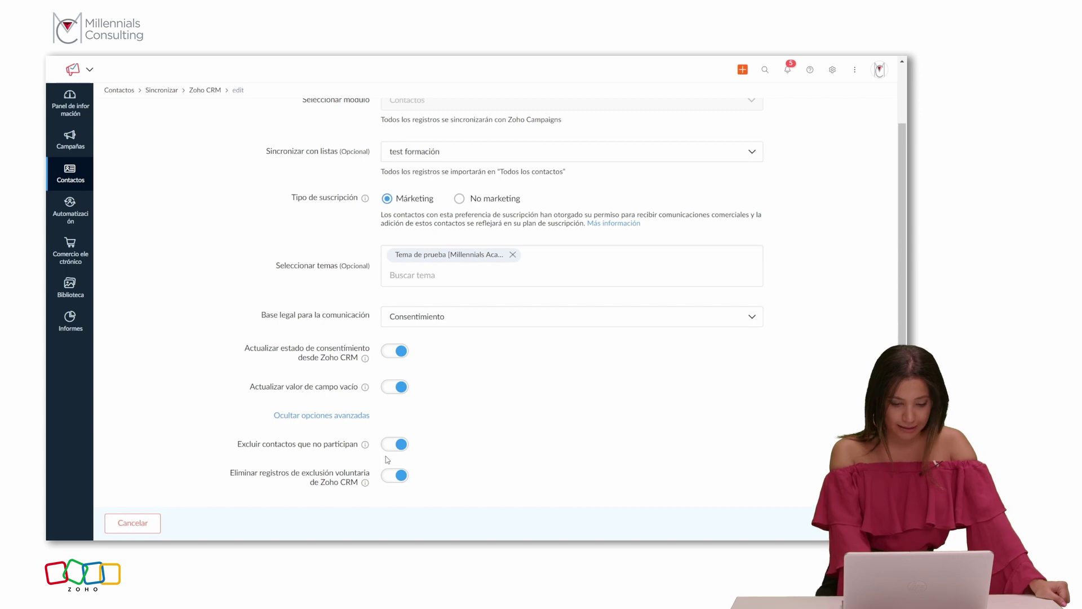
mouse_move(365, 449)
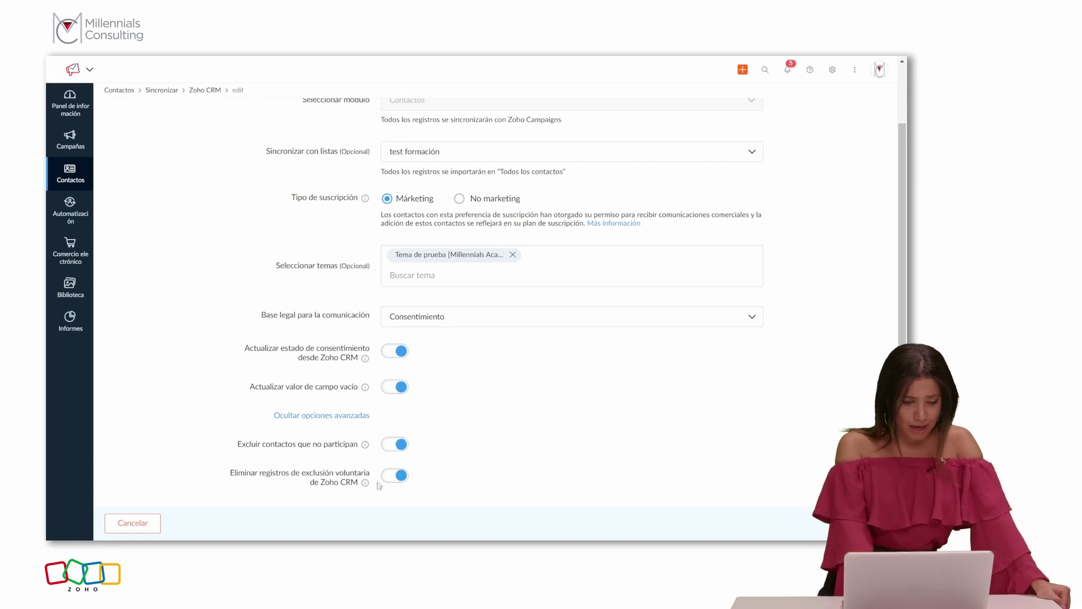
mouse_move(366, 487)
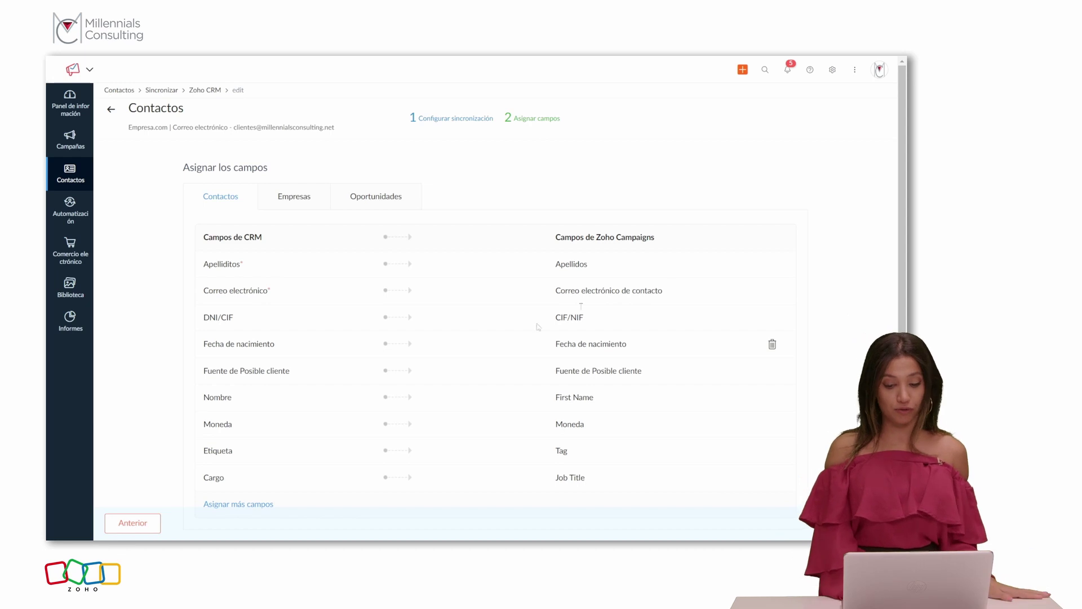
Step: Start assigning an additional field for contacts and browse the list of available CRM fields
scroll(904, 281, down, 2)
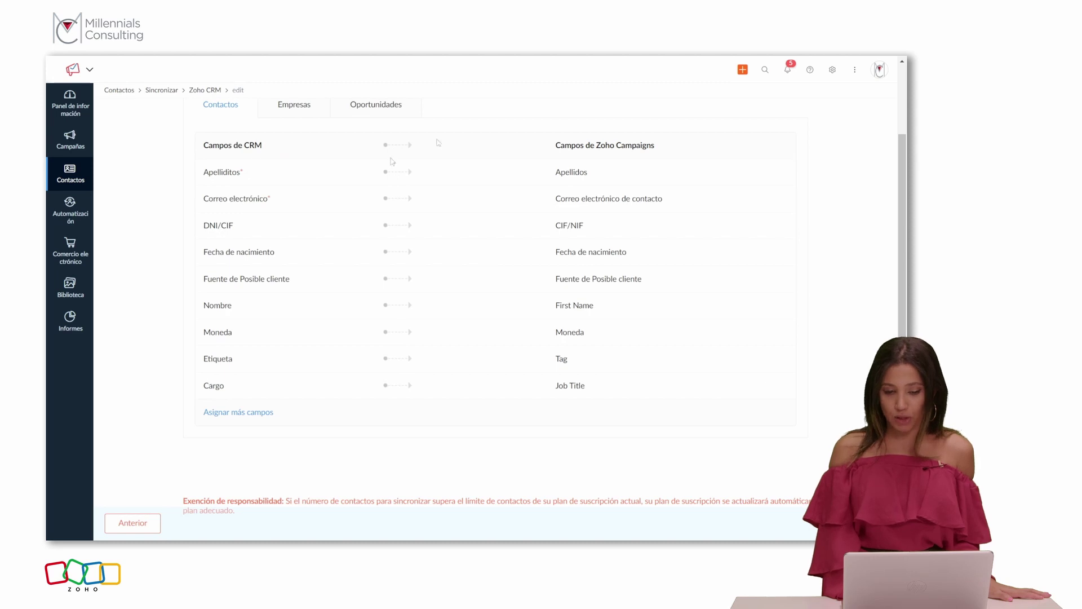
click(259, 416)
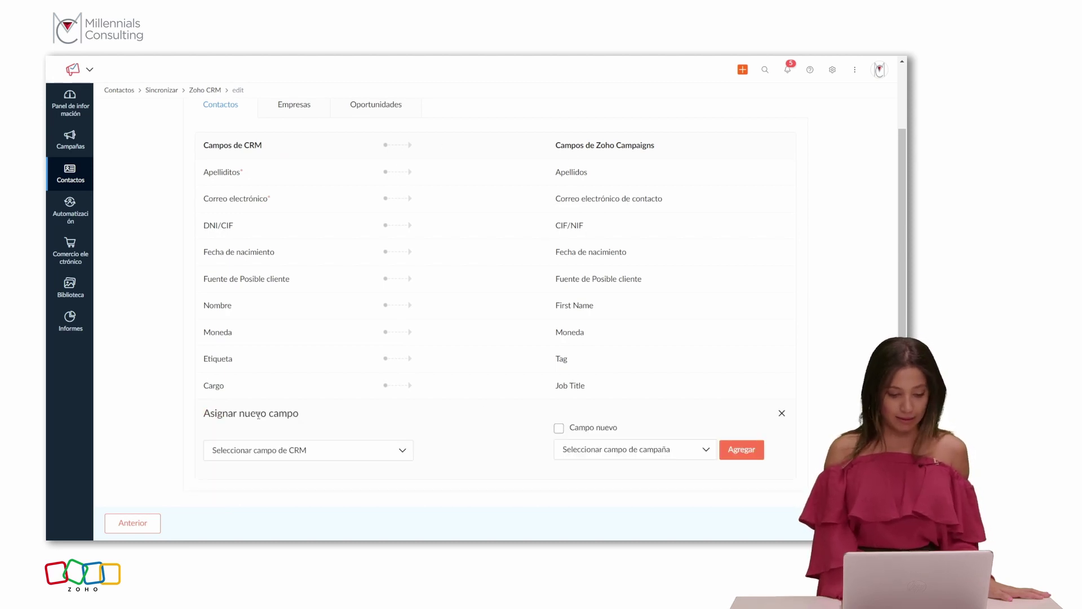
click(265, 455)
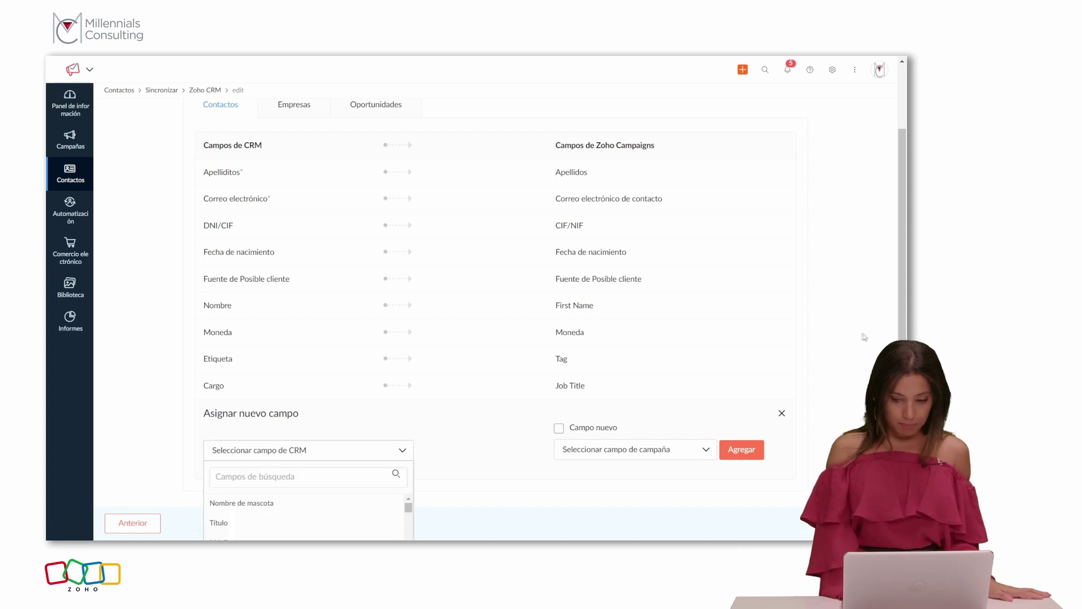
scroll(676, 384, down, 2)
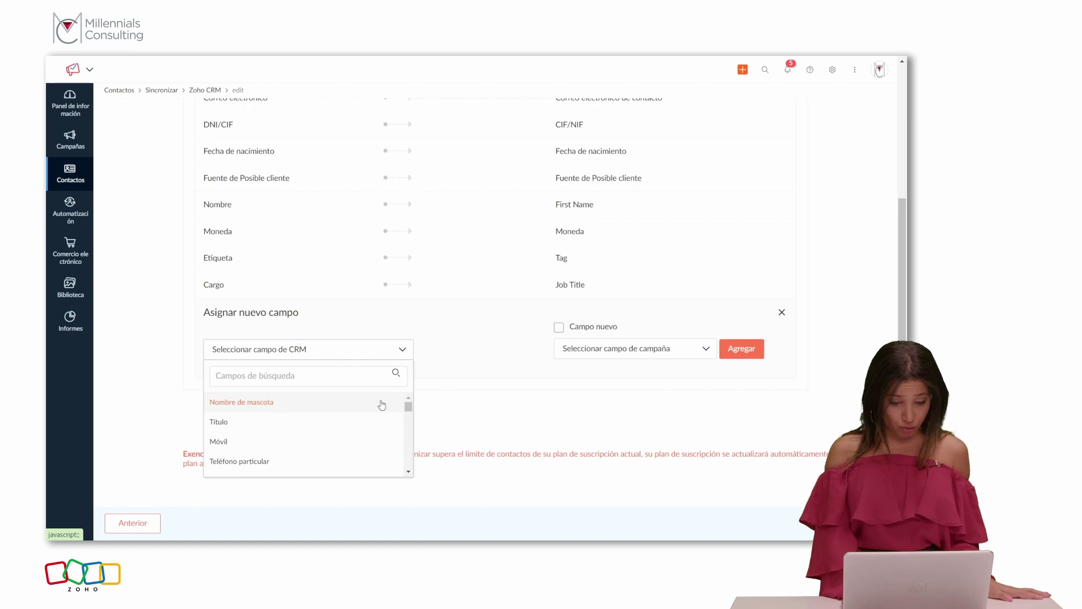
drag(408, 406, 410, 448)
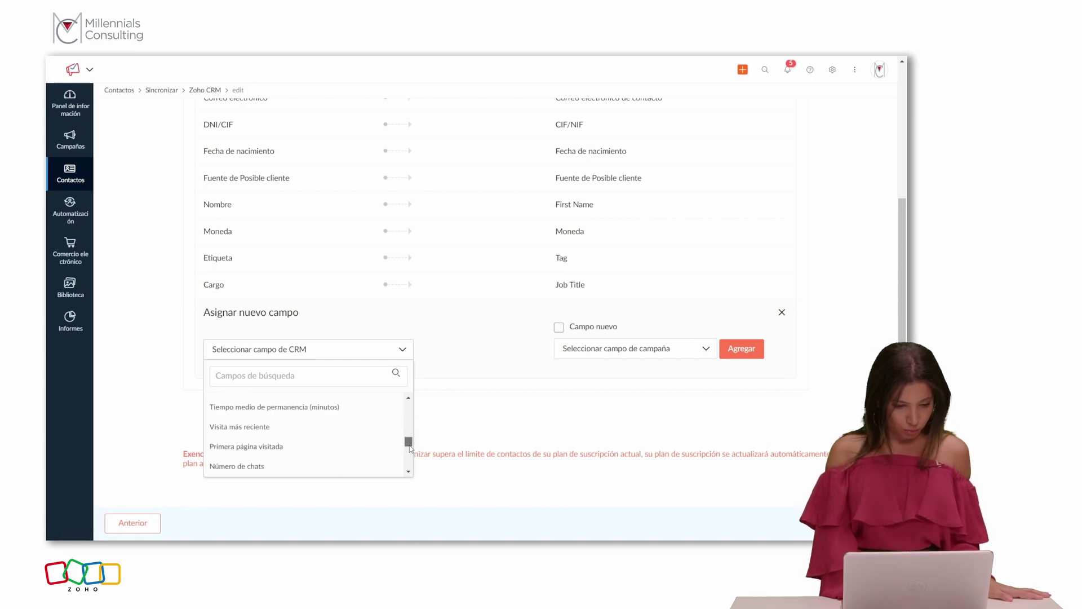
Step: Try searching the CRM field list for "sec" and "ind", clearing each search term
click(226, 378)
text(sec)
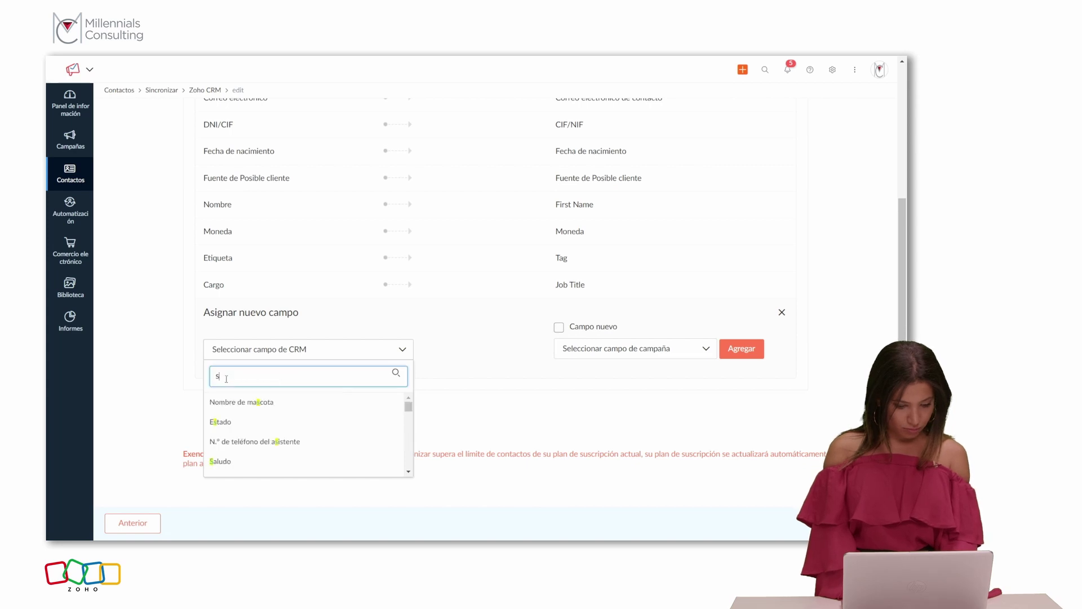
key(BackSpace)
key(BackSpace)
key(BackSpace)
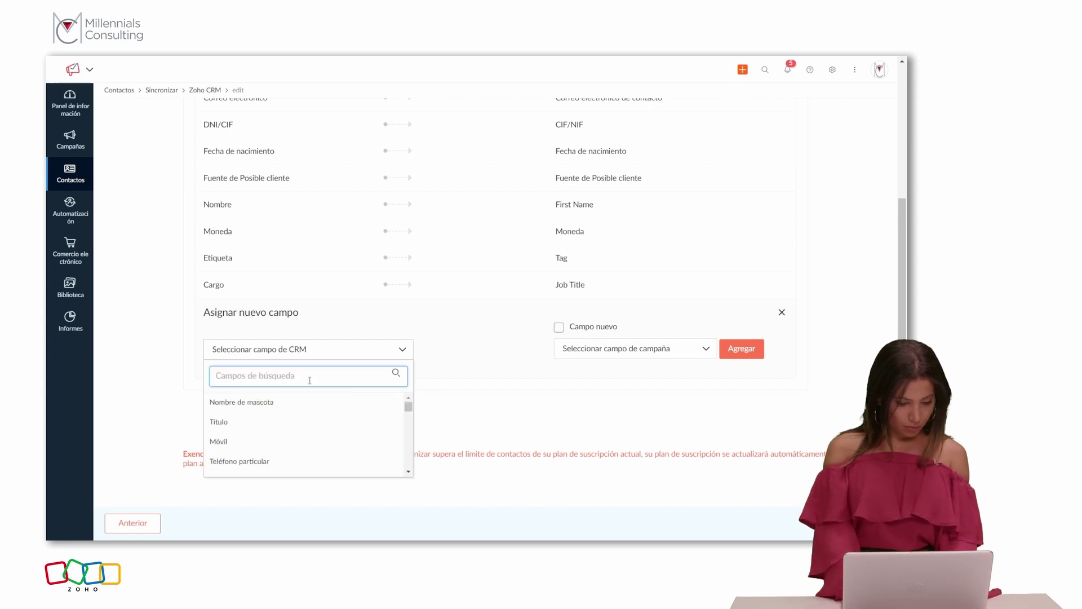
text(ind)
key(BackSpace)
key(BackSpace)
key(BackSpace)
scroll(309, 429, up, 1)
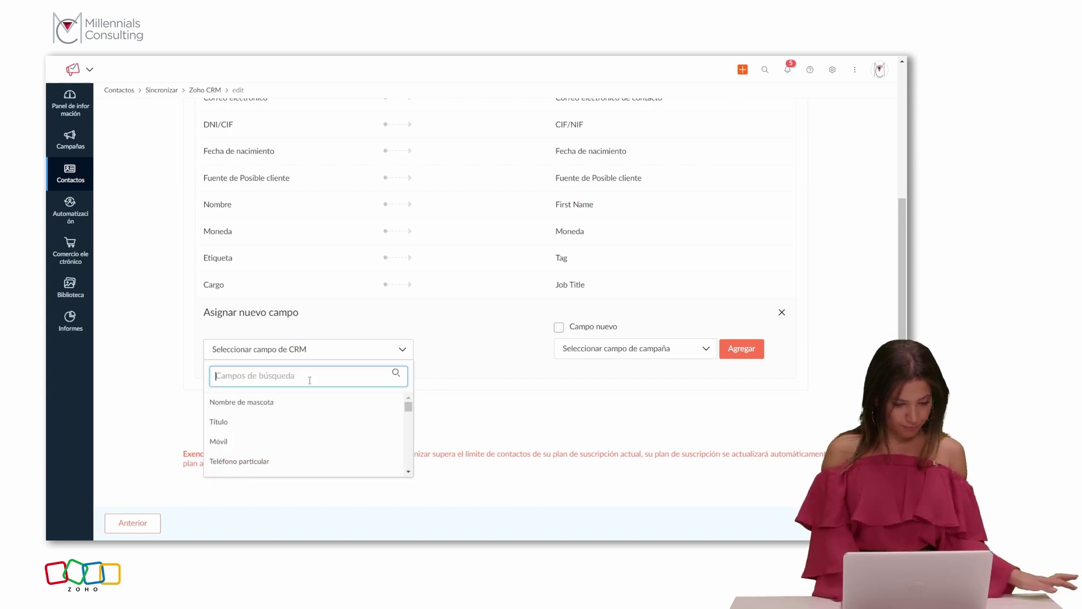
Step: Map the CRM field Provincias to a new campaign field named Provincias and add the assignment
drag(409, 410, 404, 469)
click(345, 431)
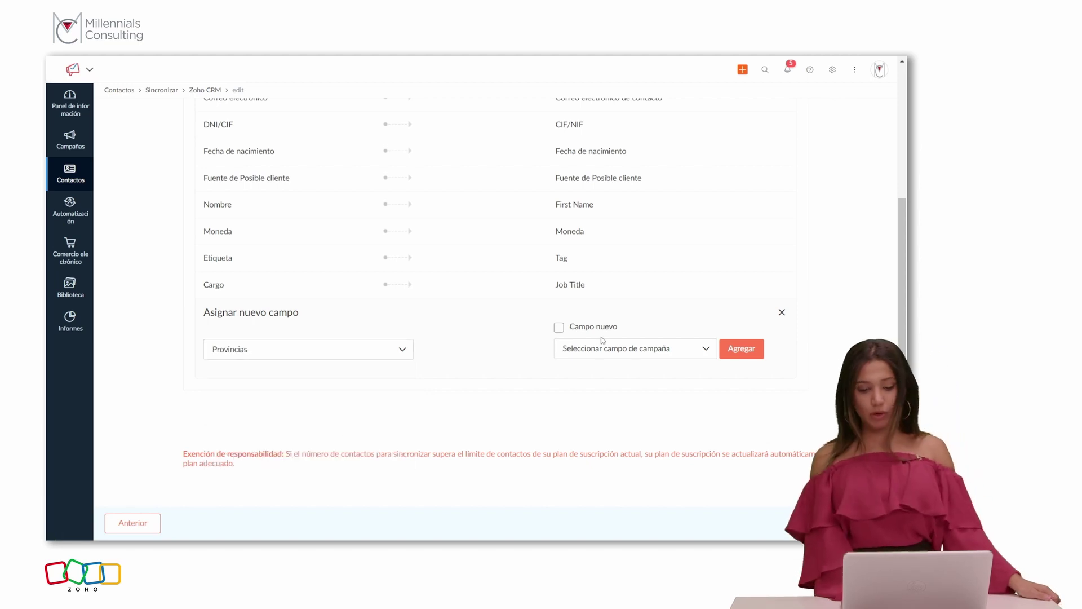
click(559, 329)
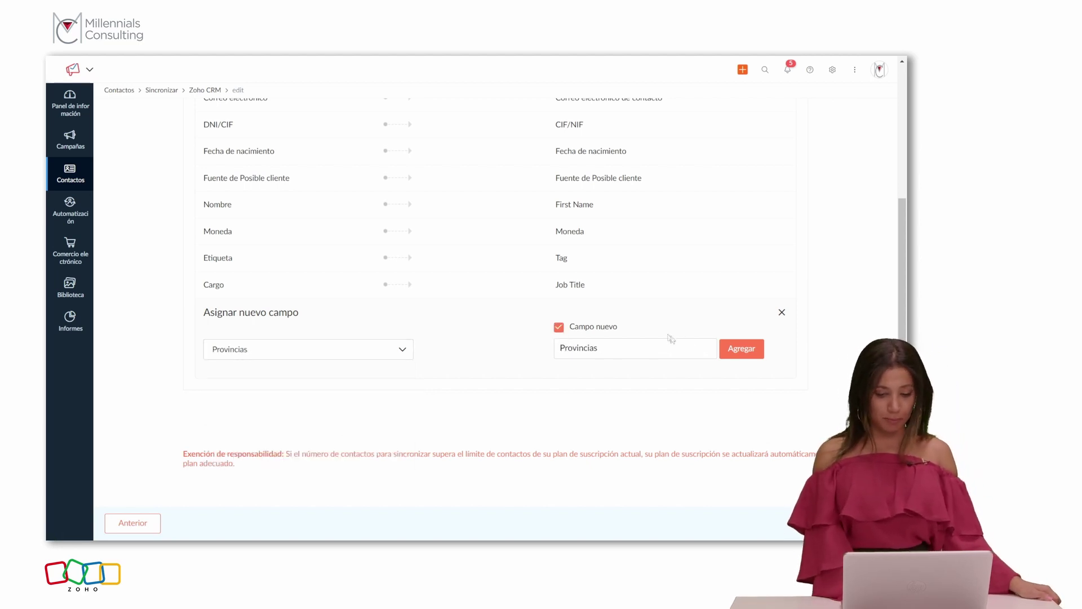
click(738, 350)
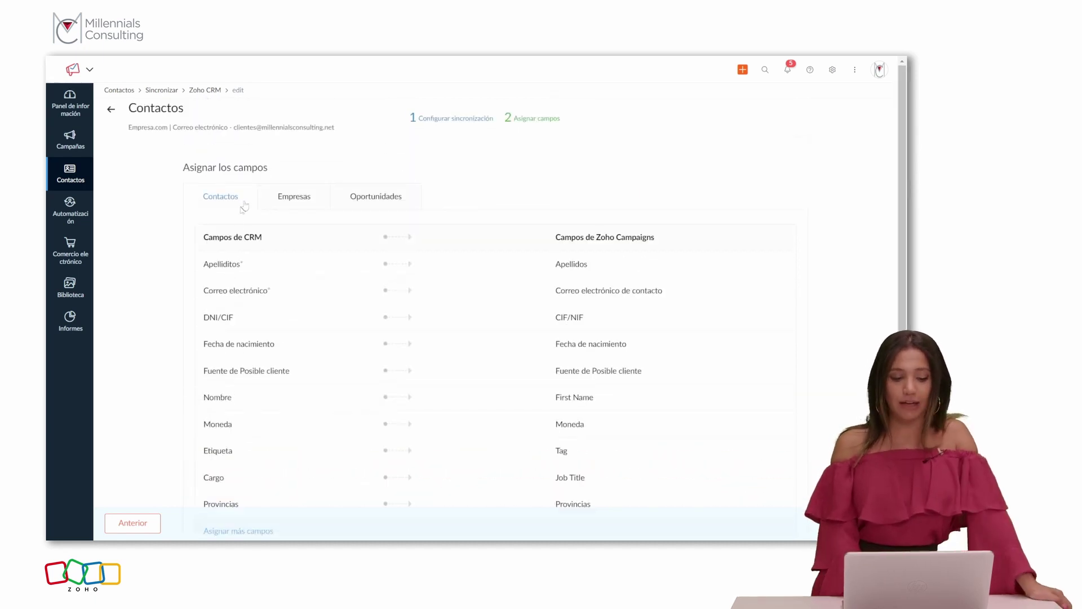
Step: Review the field mappings for Empresas and Oportunidades in this synchronization
click(287, 198)
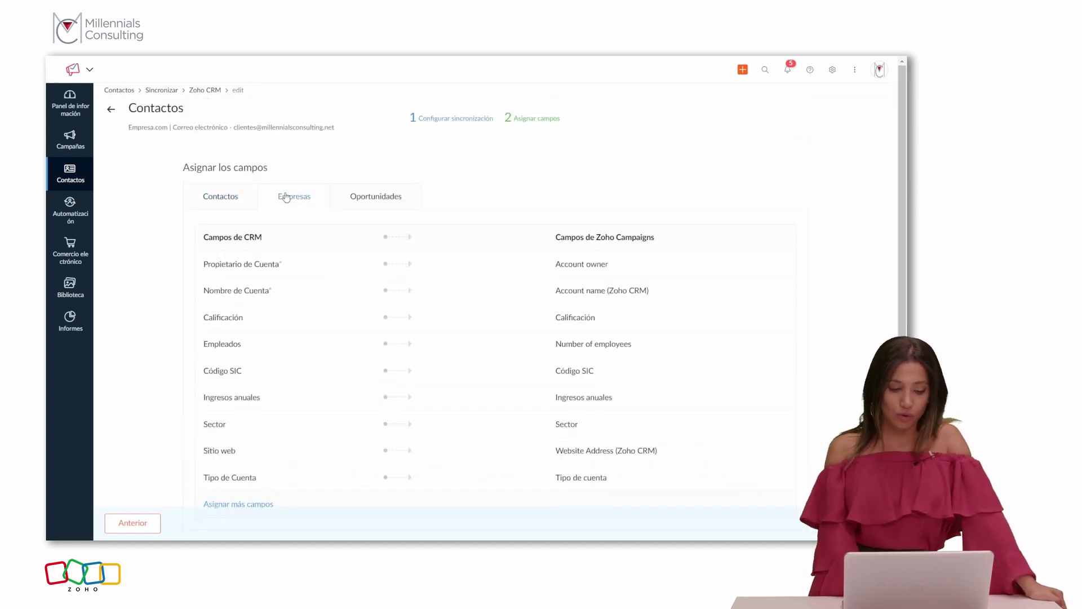
click(397, 199)
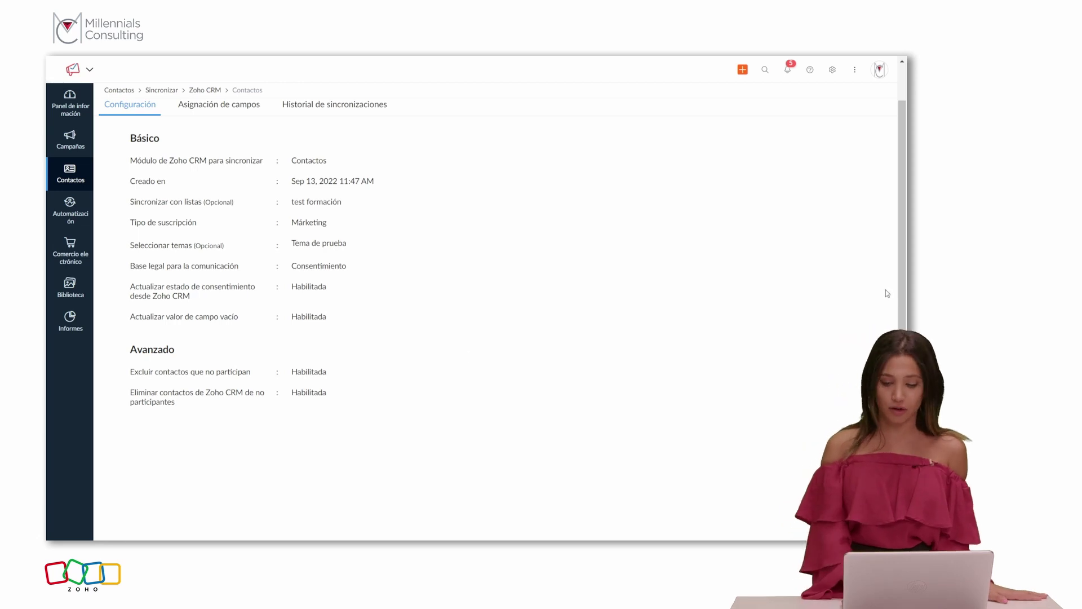
Step: Review the saved synchronization's configuration summary, its field assignment and its synchronization history
scroll(904, 272, up, 1)
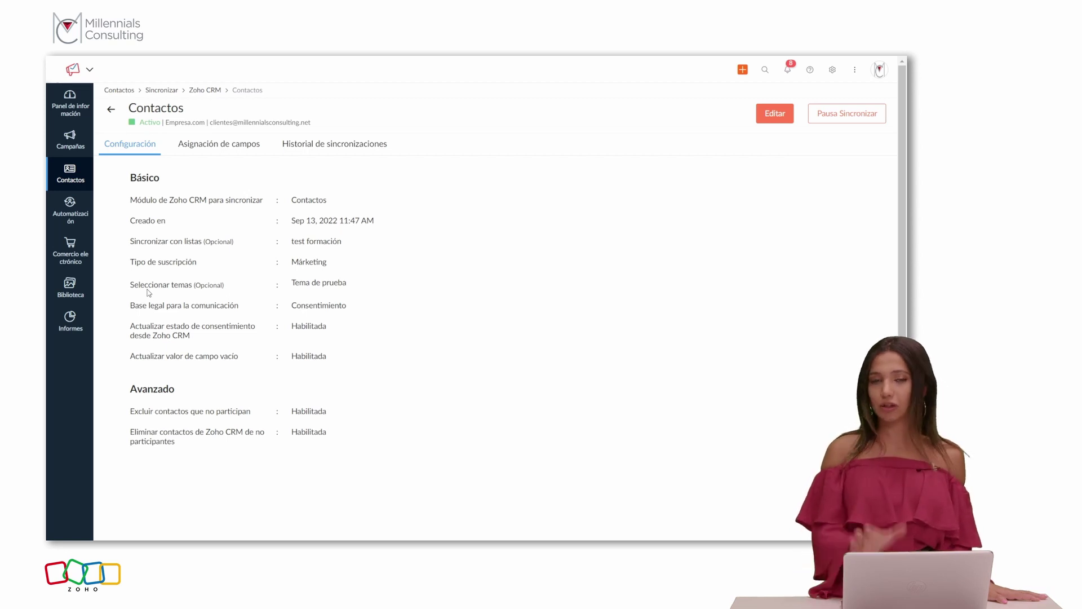
click(245, 148)
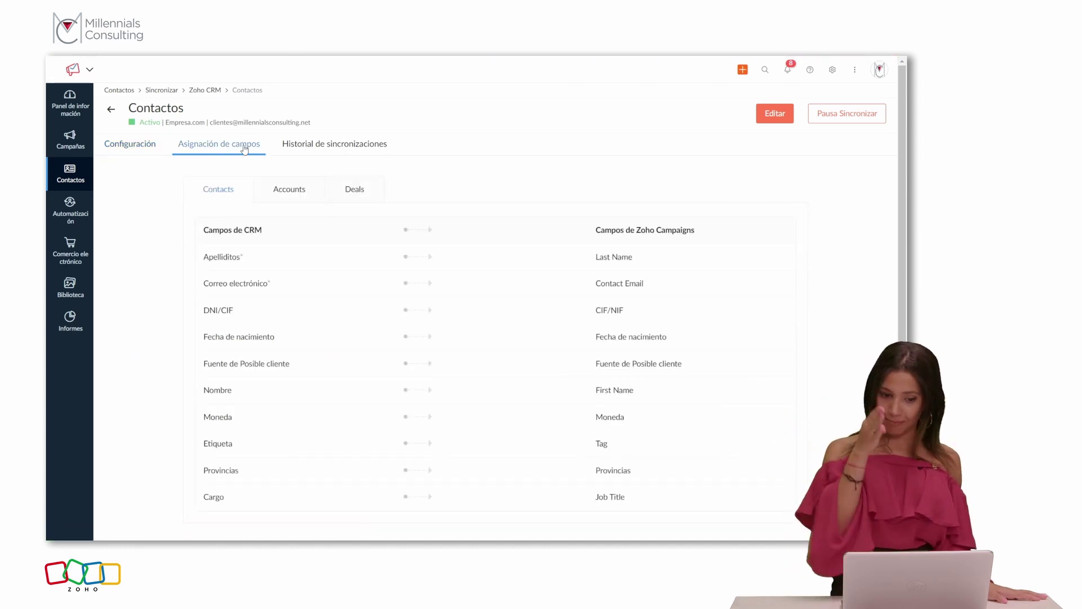
click(298, 147)
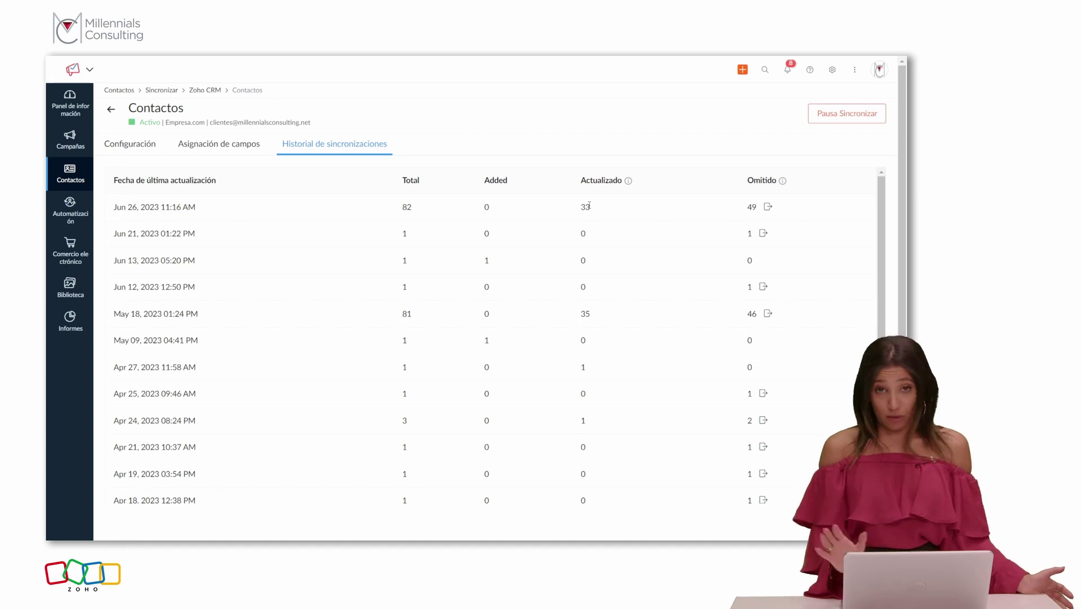
Step: Export the omitted contacts of the Jun 26, 2023 synchronization as Ignored_contacts in .csv format, omitting the default password
click(768, 207)
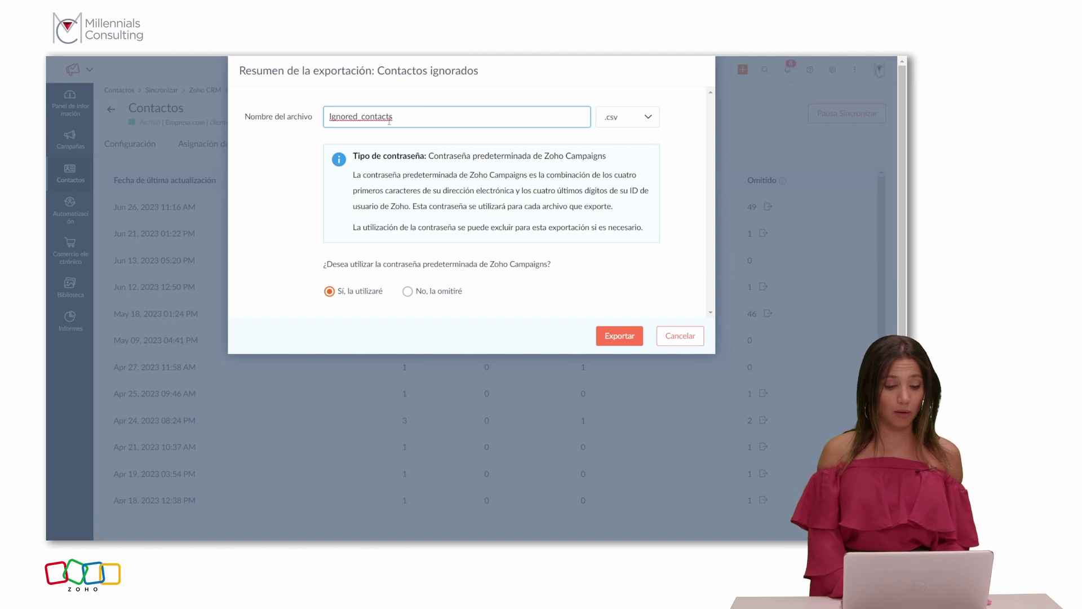
click(408, 291)
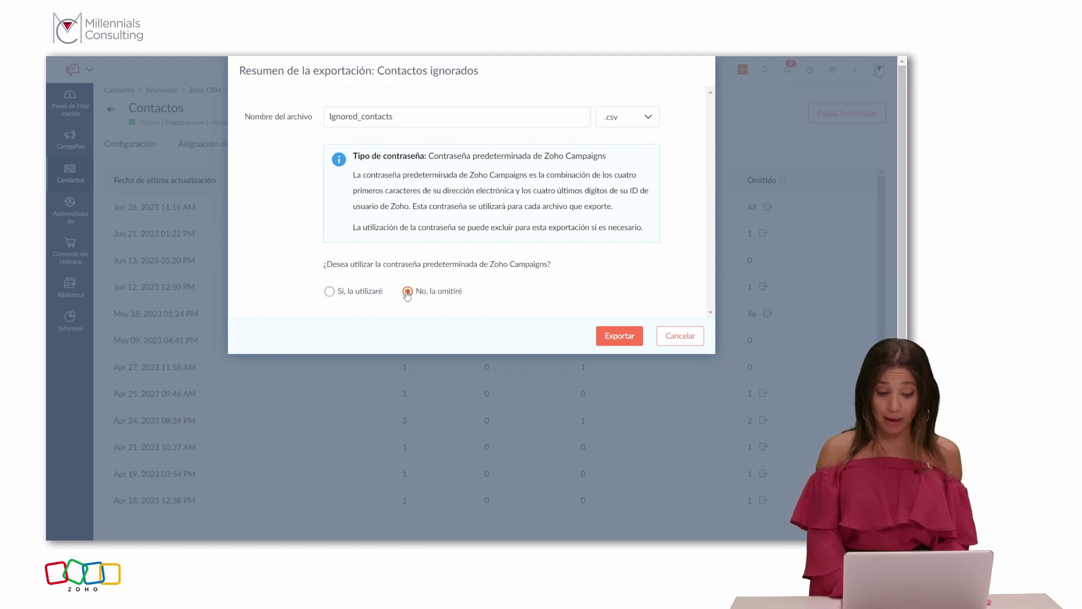
click(618, 338)
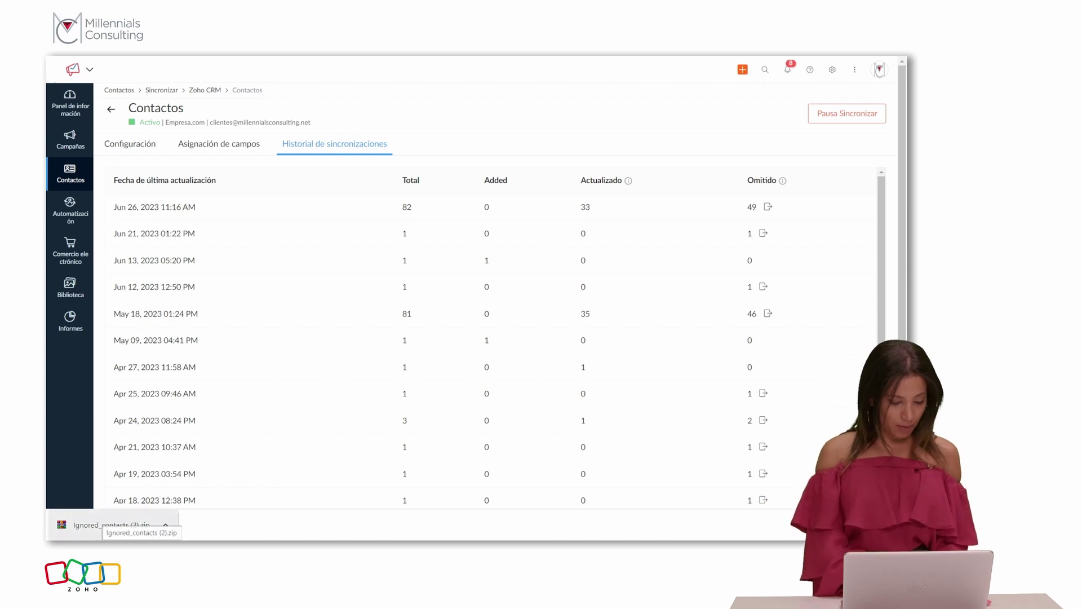
Step: Open the downloaded Ignored_contacts (2).zip in WinRAR and dismiss its pop-up window to examine the files inside
click(101, 529)
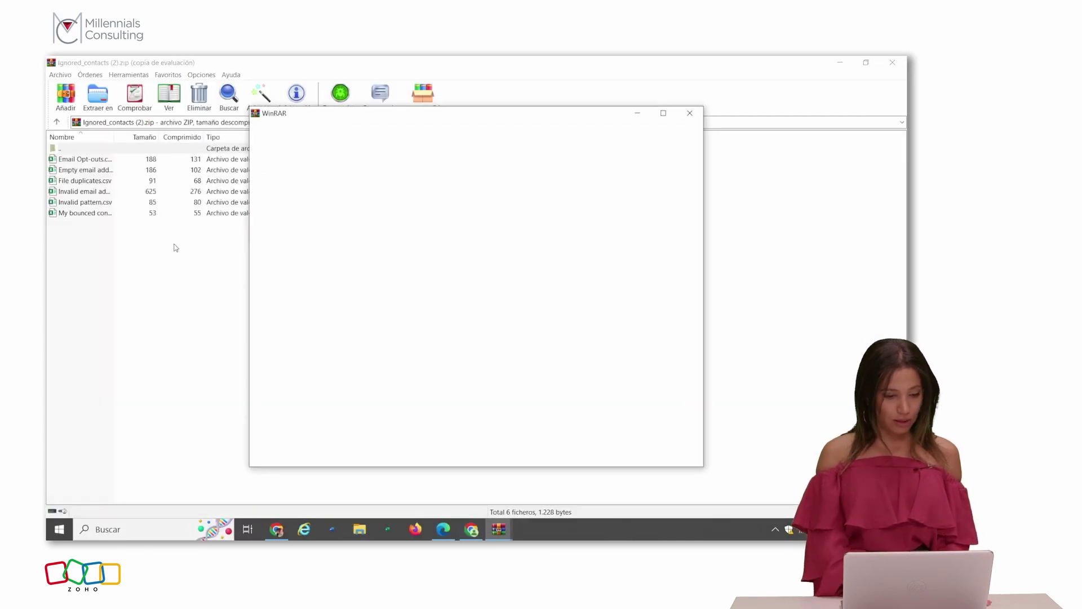
click(699, 115)
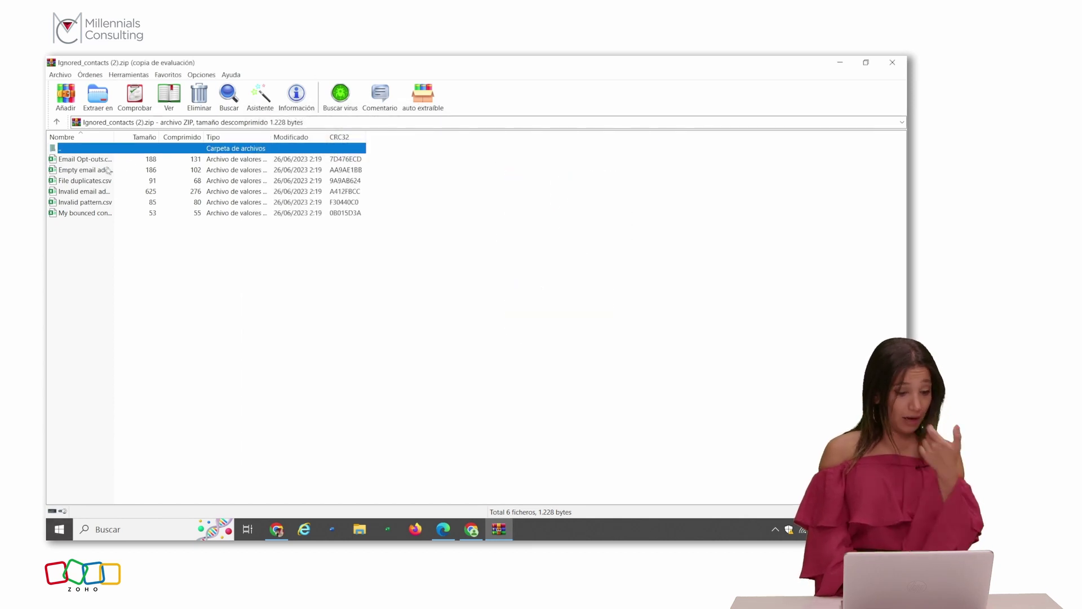